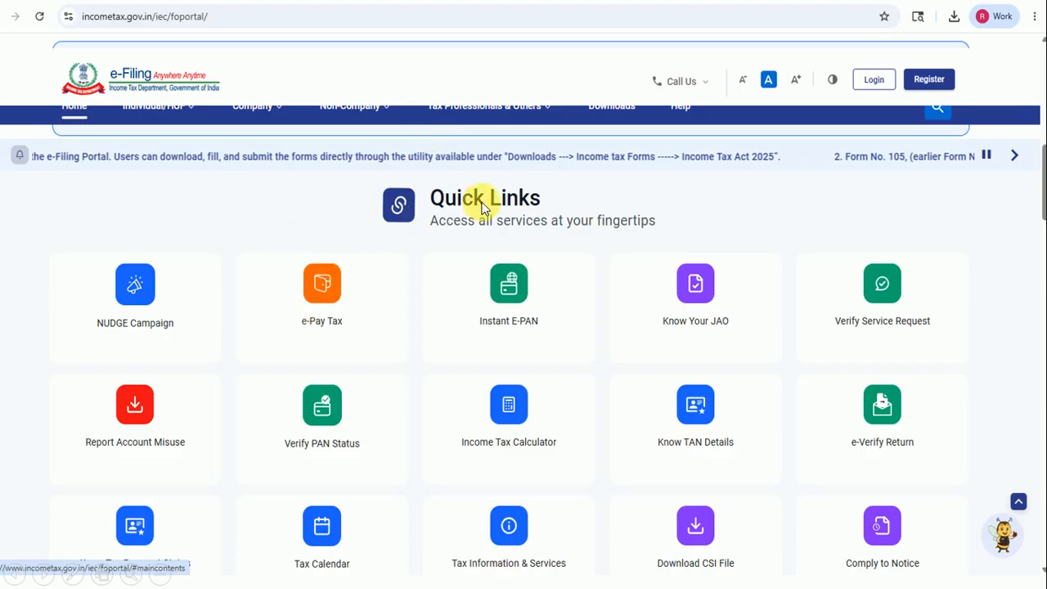
Step: Open the e-Pay Tax service, select Income-tax Act, 2025 as the applicable act and continue
{"action": "left_click", "coordinate": [327, 294]}
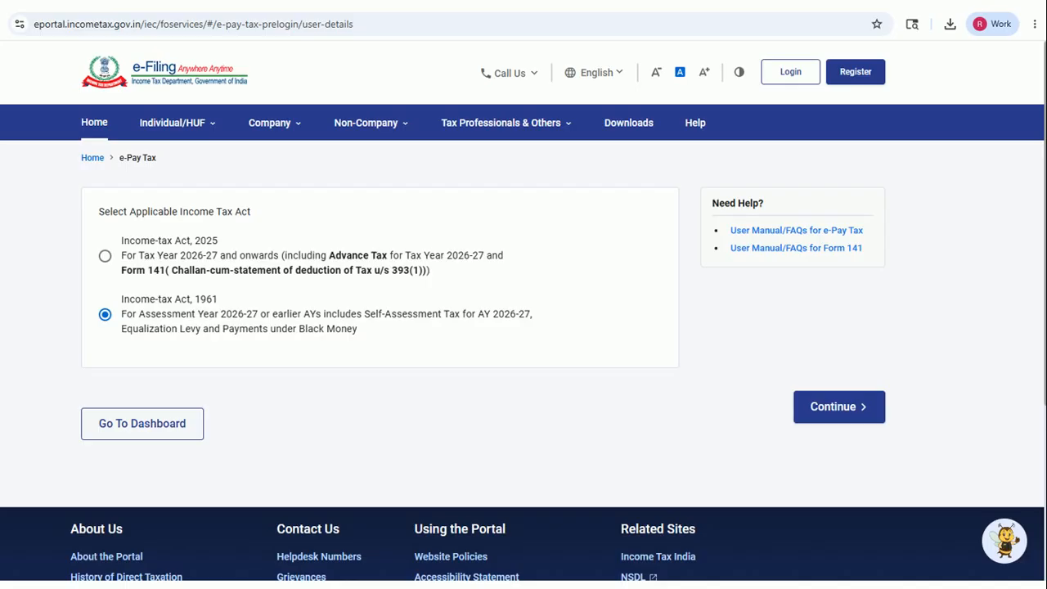
{"action": "left_click", "coordinate": [197, 319]}
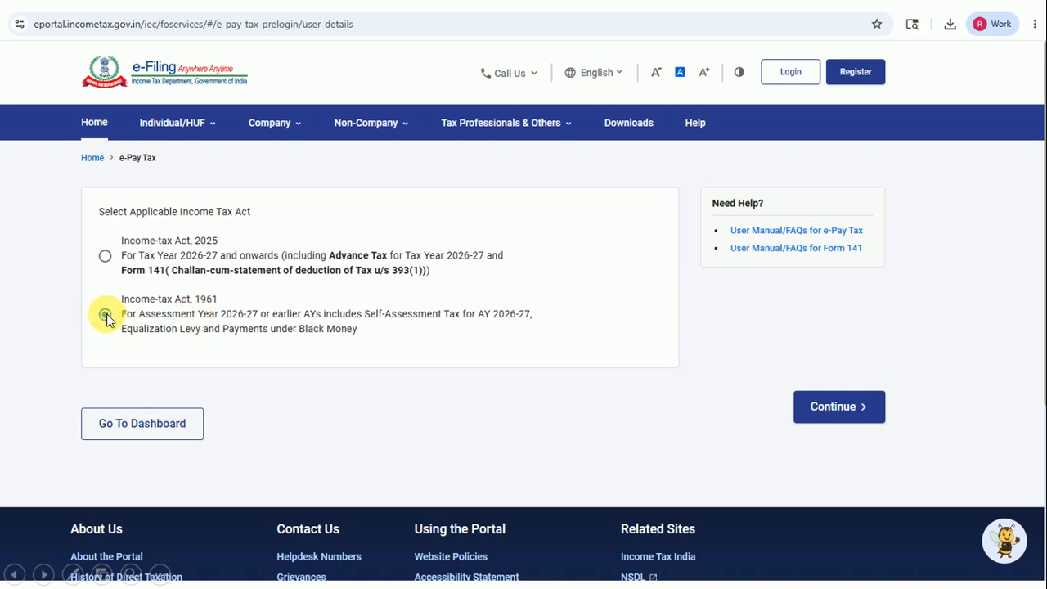
{"action": "left_click", "coordinate": [196, 331]}
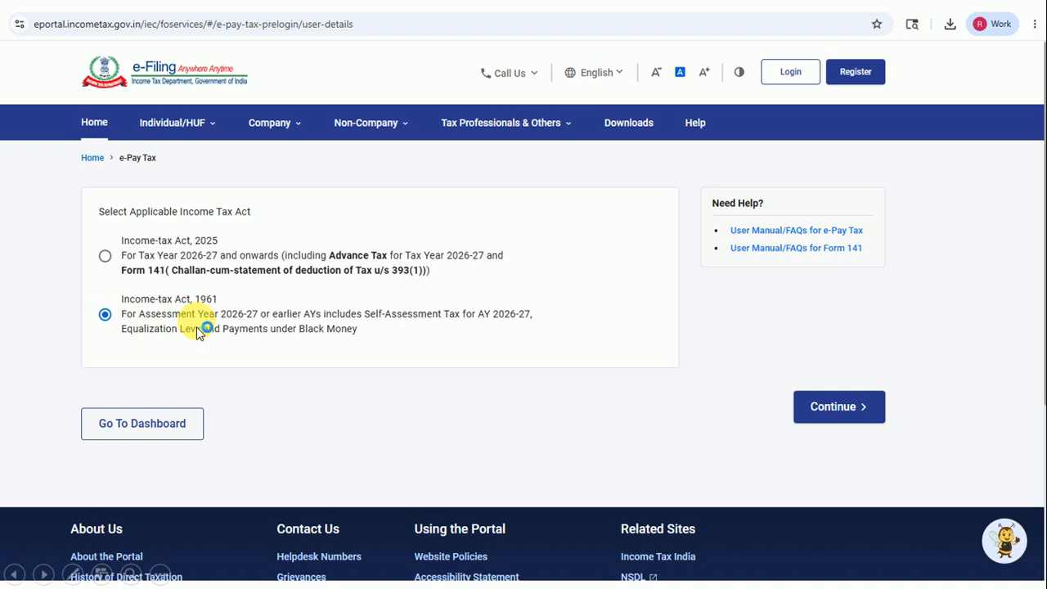
{"action": "left_click", "coordinate": [107, 260]}
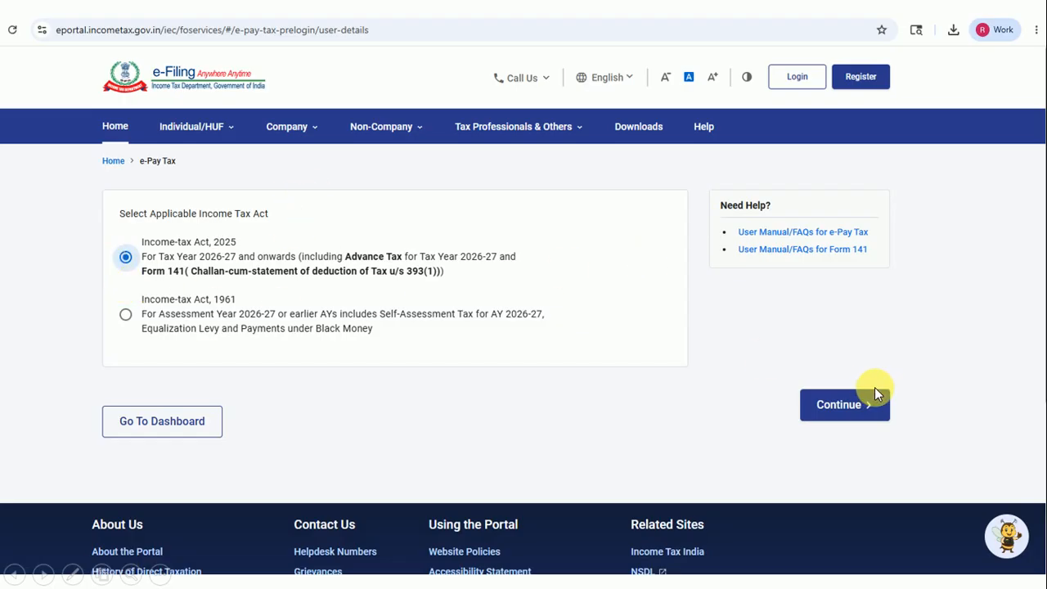
{"action": "left_click", "coordinate": [844, 417]}
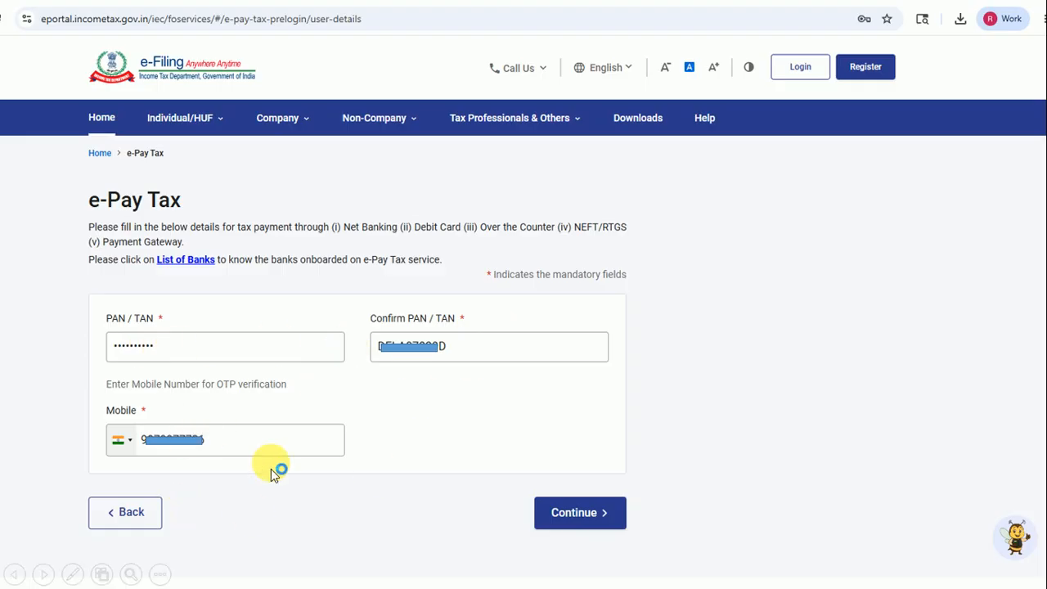
Step: Submit the TAN and mobile number, complete the mobile OTP verification and continue to a new payment
{"action": "left_click", "coordinate": [576, 503]}
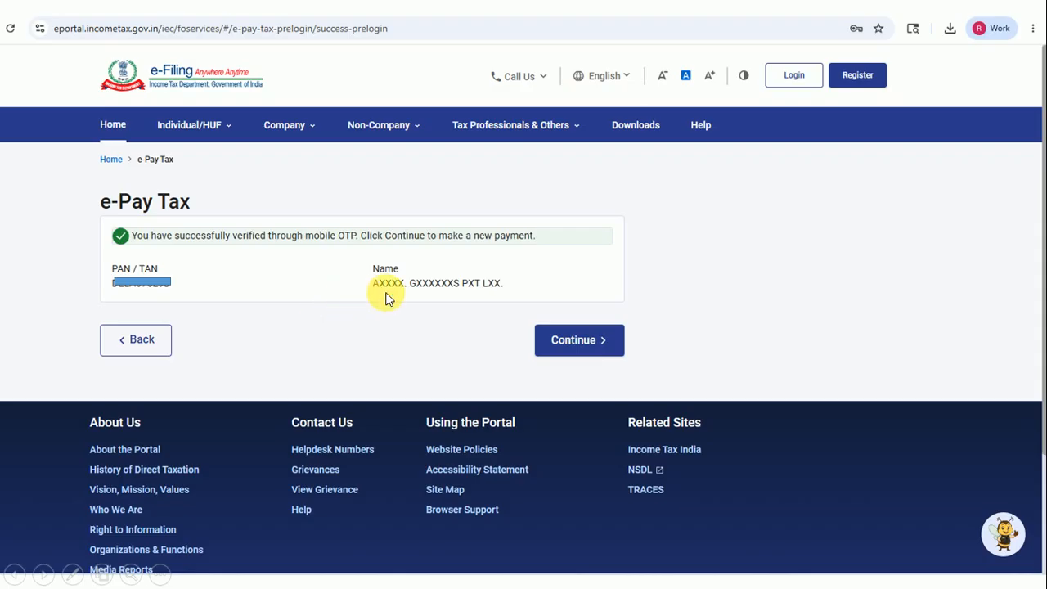
{"action": "left_click", "coordinate": [578, 340]}
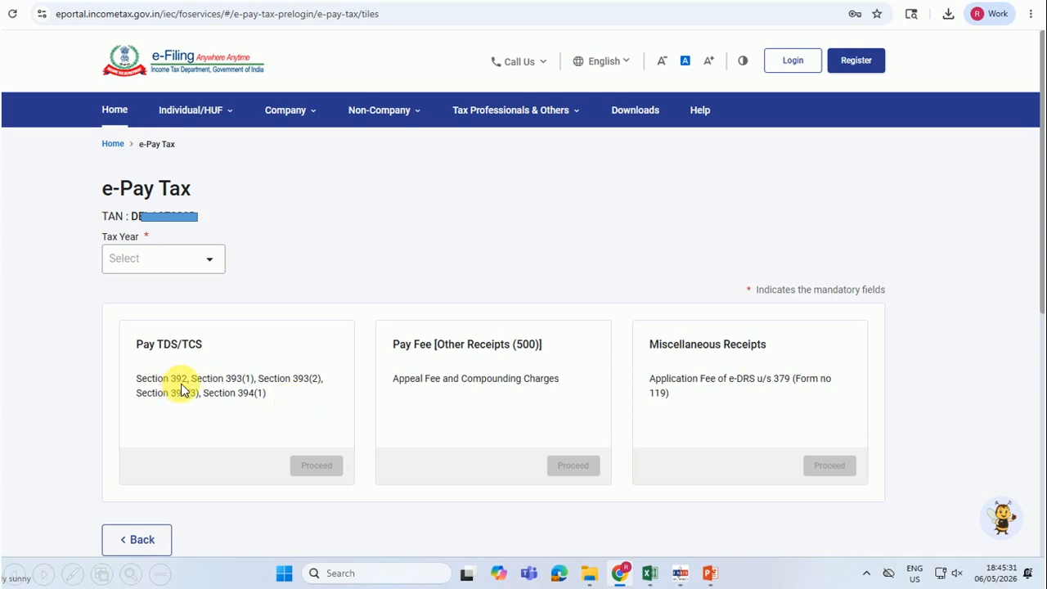
Step: Set the tax year to 2026-27 and proceed with the Pay TDS/TCS payment type
{"action": "left_click", "coordinate": [254, 392]}
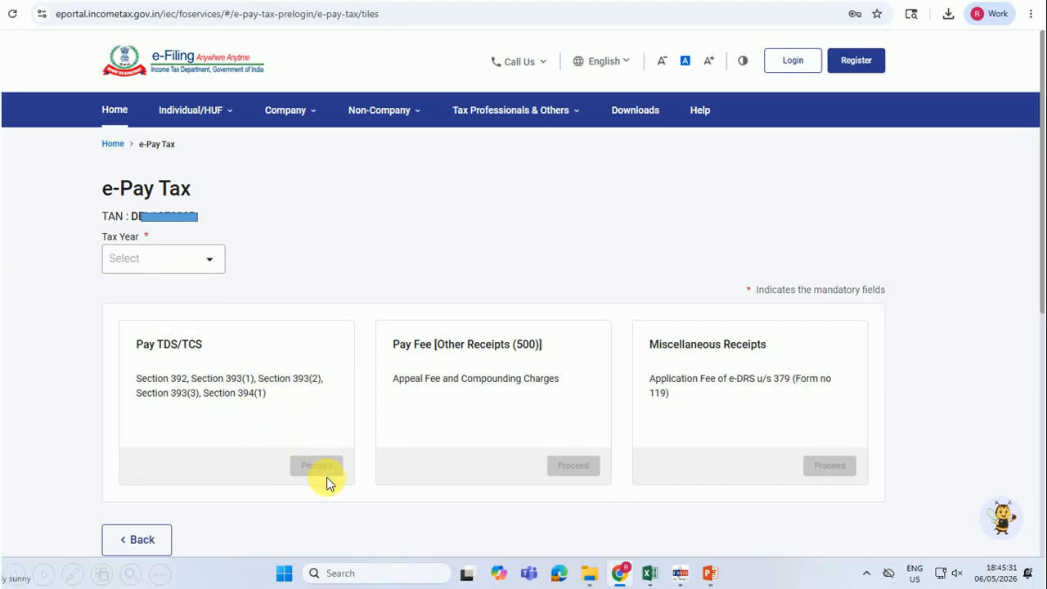
{"action": "left_click", "coordinate": [204, 266]}
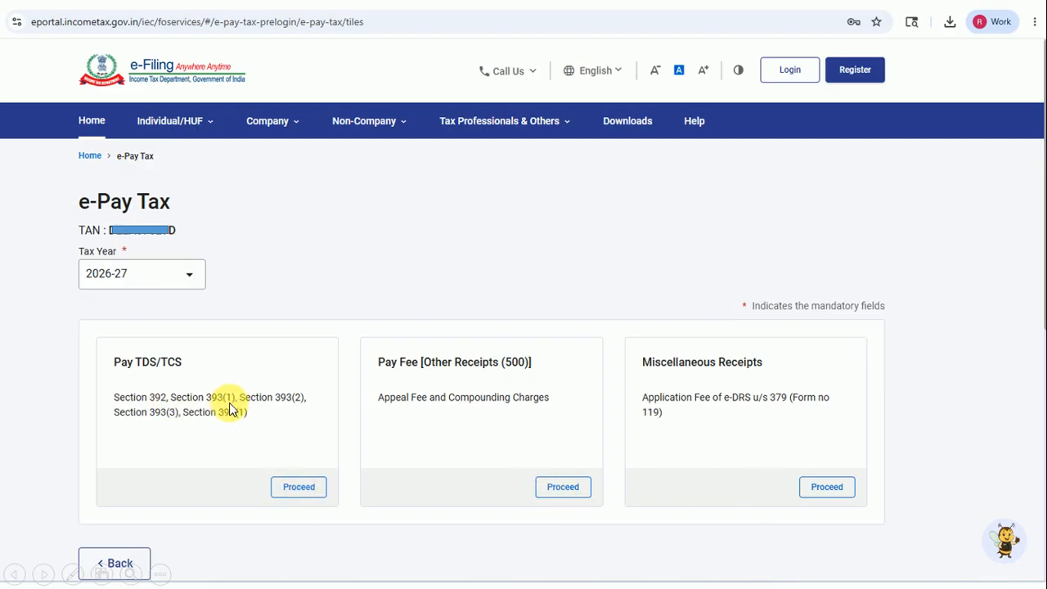
{"action": "left_click", "coordinate": [298, 487]}
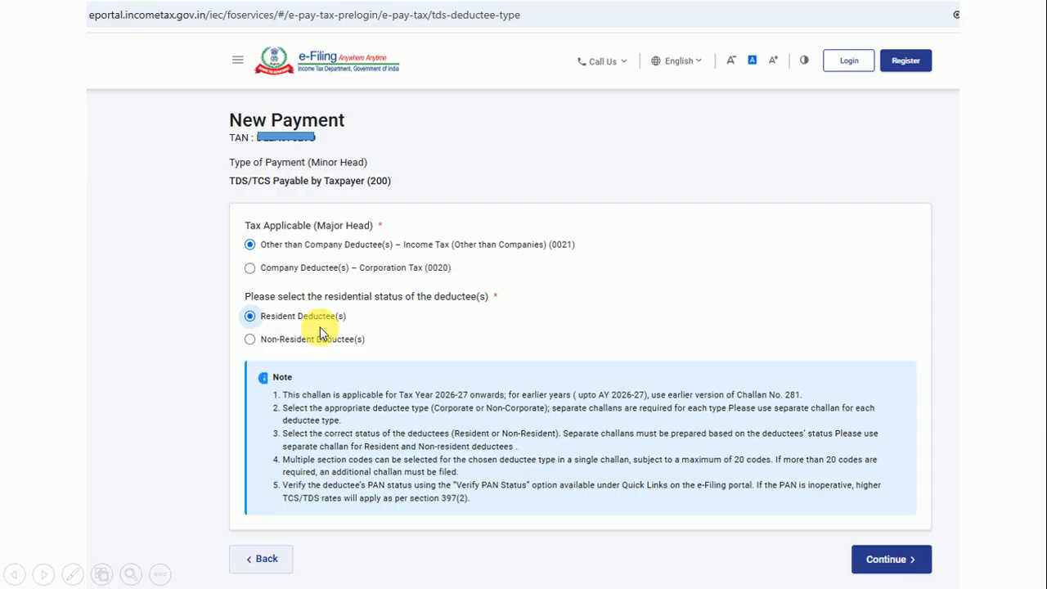
Step: Choose Other than Company Deductee(s) (0021) as major head and Resident Deductee(s) as residential status, and continue
{"action": "left_click", "coordinate": [249, 316]}
{"action": "left_click", "coordinate": [894, 571]}
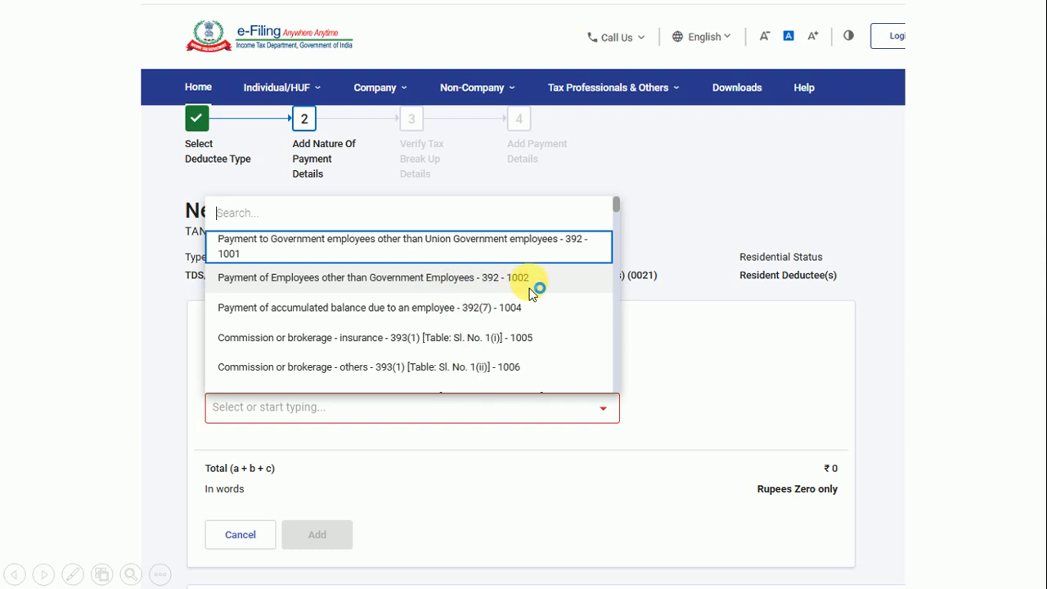
Step: Add the payment entry for Employees other than Government Employees, 392 - 1002, with a tax amount of 341551
{"action": "left_click", "coordinate": [510, 315]}
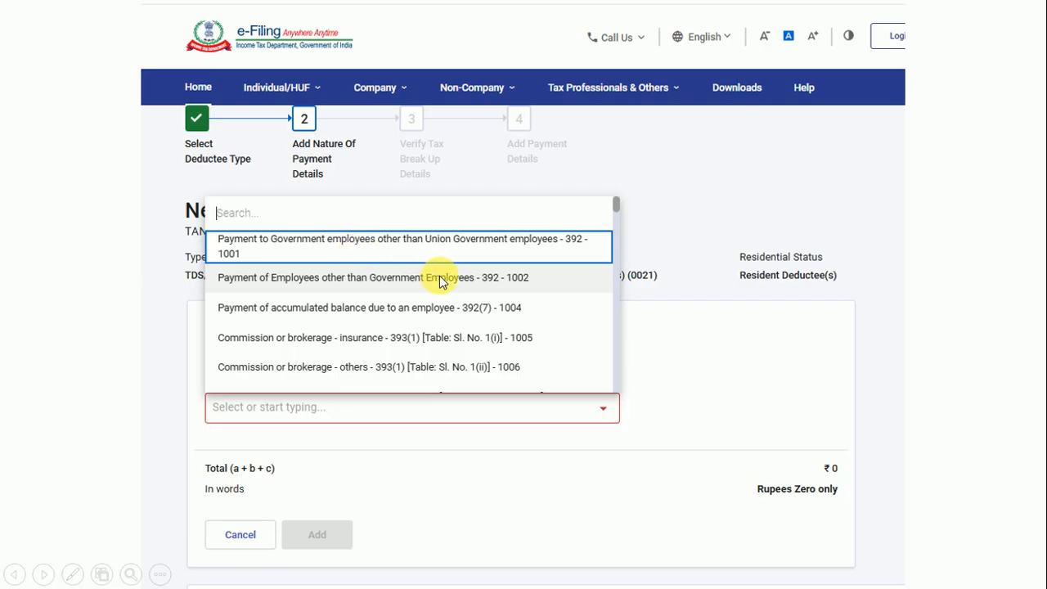
{"action": "left_click", "coordinate": [460, 292]}
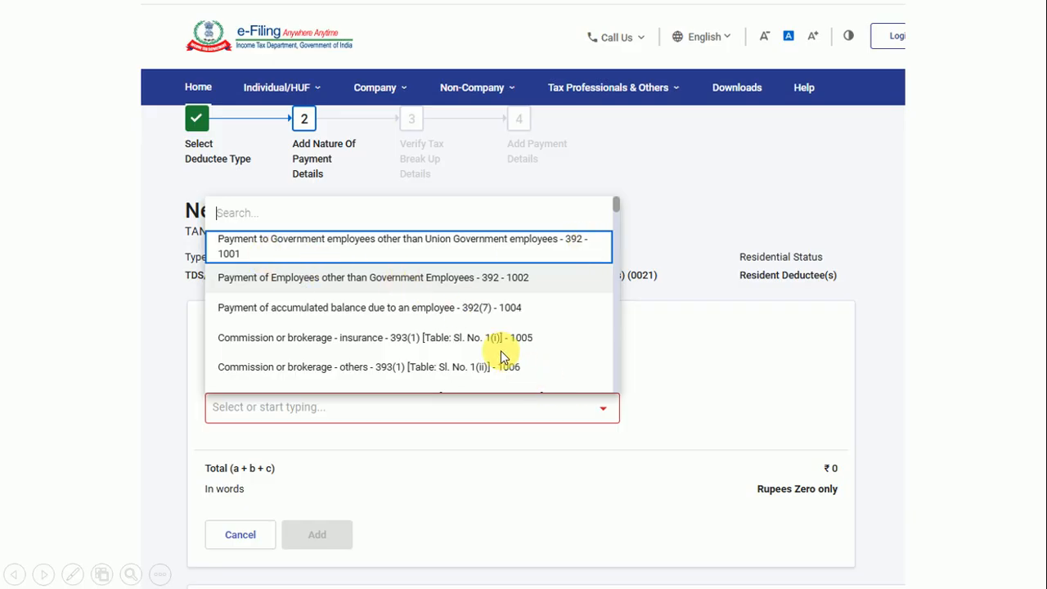
{"action": "left_click", "coordinate": [355, 365]}
{"action": "left_click", "coordinate": [427, 353]}
{"action": "left_click", "coordinate": [471, 282]}
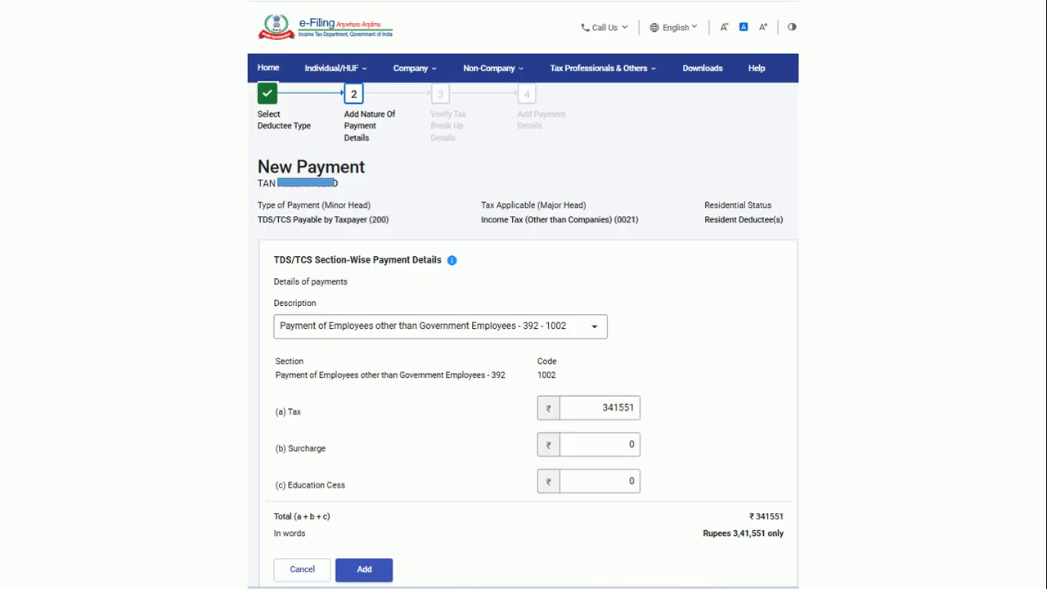
{"action": "left_click", "coordinate": [365, 568]}
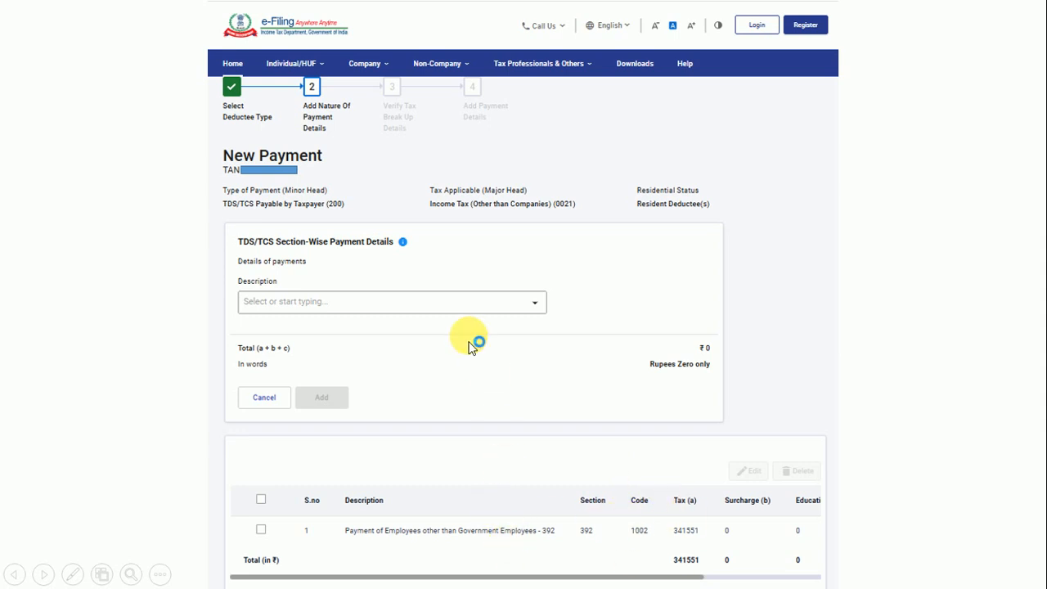
Step: Add a second payment entry for professional services fees from a specified person, code 1027, with a tax amount of 20206
{"action": "left_click", "coordinate": [517, 301]}
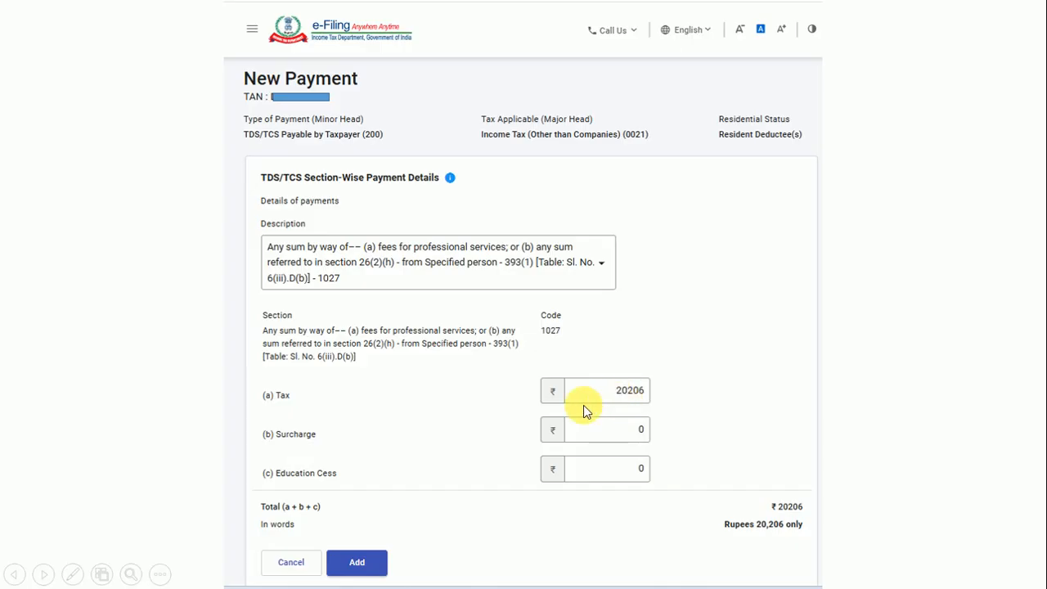
{"action": "left_click", "coordinate": [362, 561]}
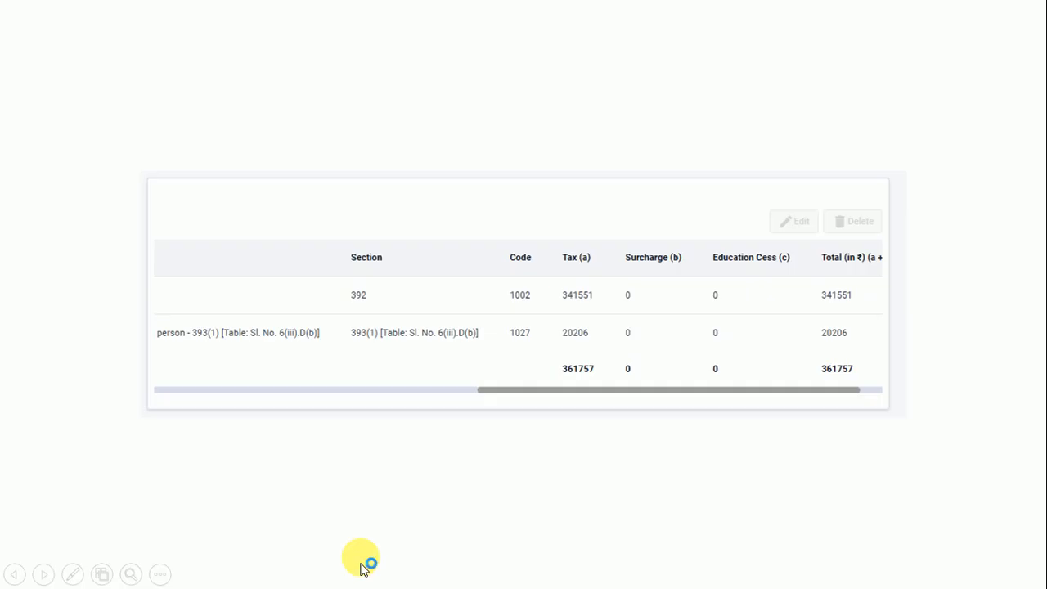
{"action": "left_click", "coordinate": [556, 396]}
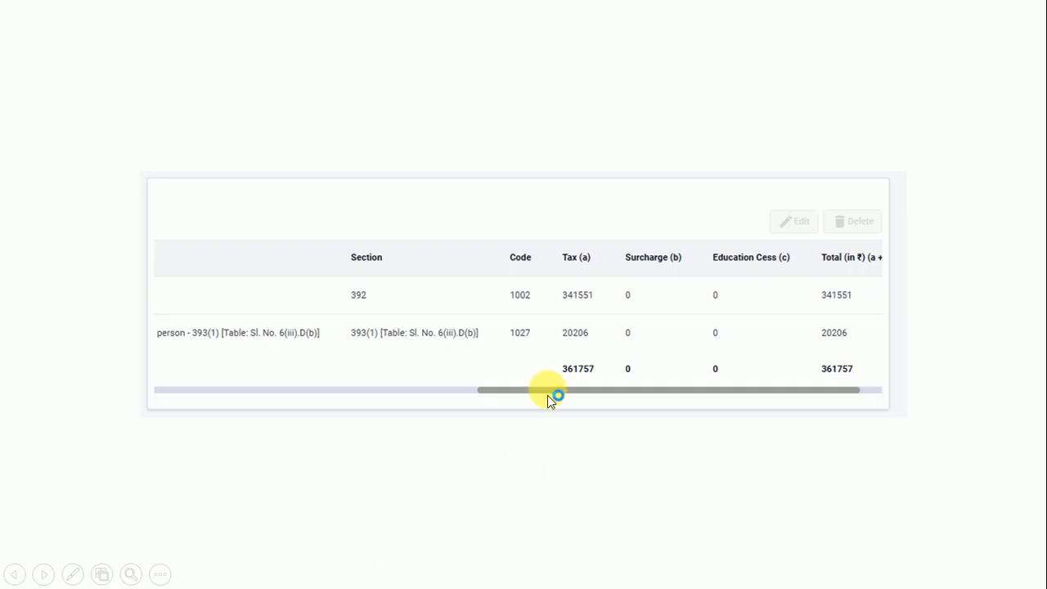
{"action": "left_click", "coordinate": [831, 313]}
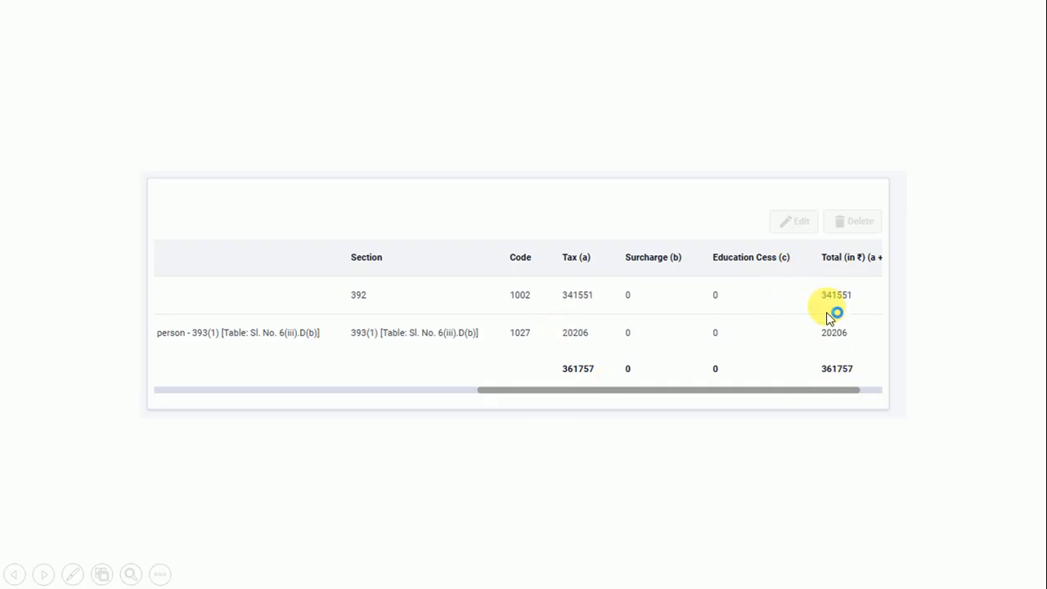
{"action": "left_click", "coordinate": [826, 327]}
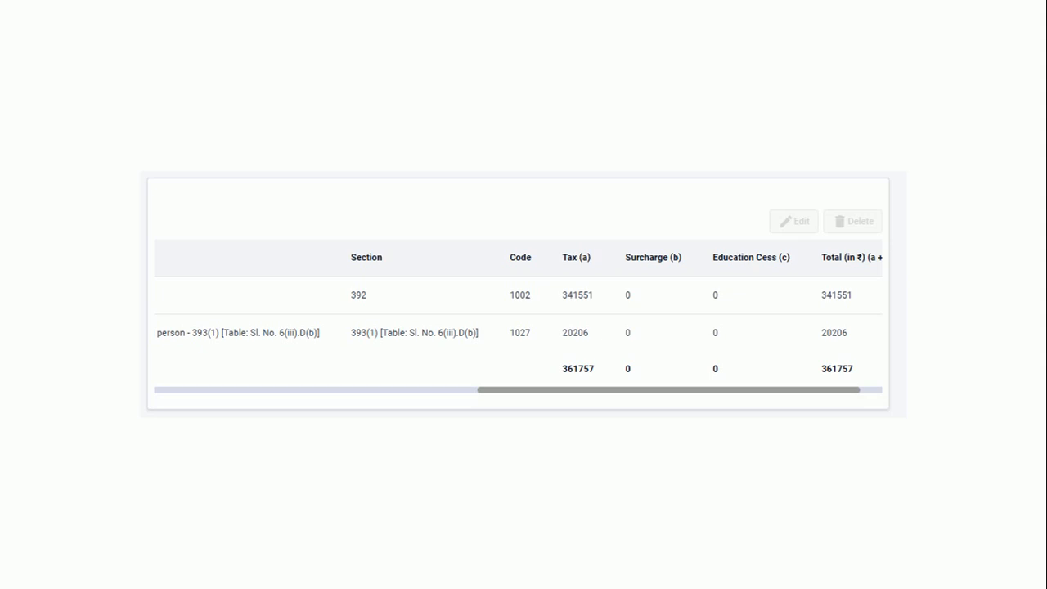
Step: Leave interest, late fee, penalty and others at 0 and continue to the tax break-up
{"action": "left_click", "coordinate": [832, 382]}
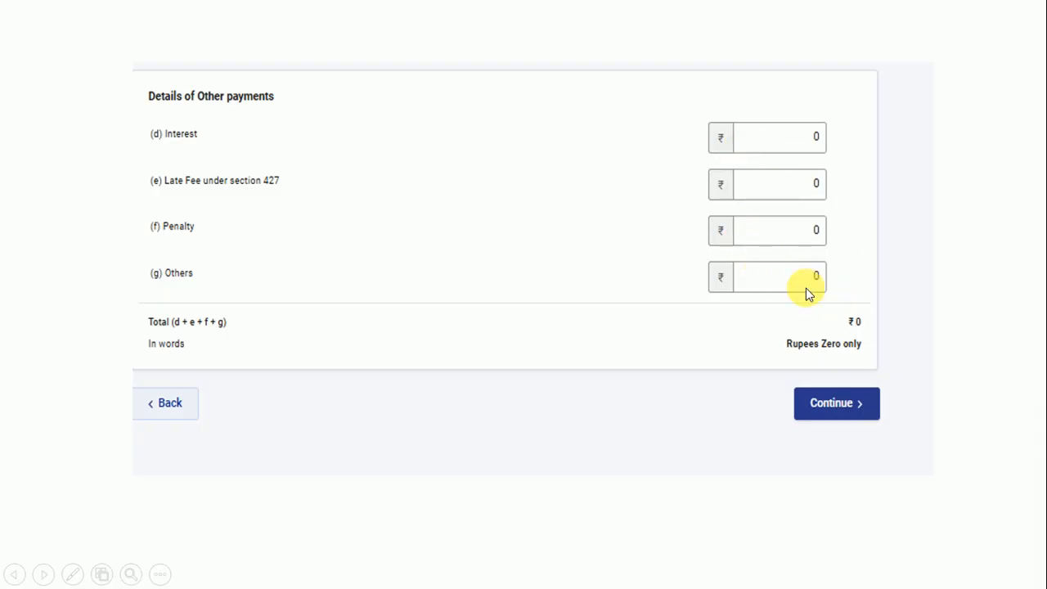
{"action": "left_click", "coordinate": [831, 413]}
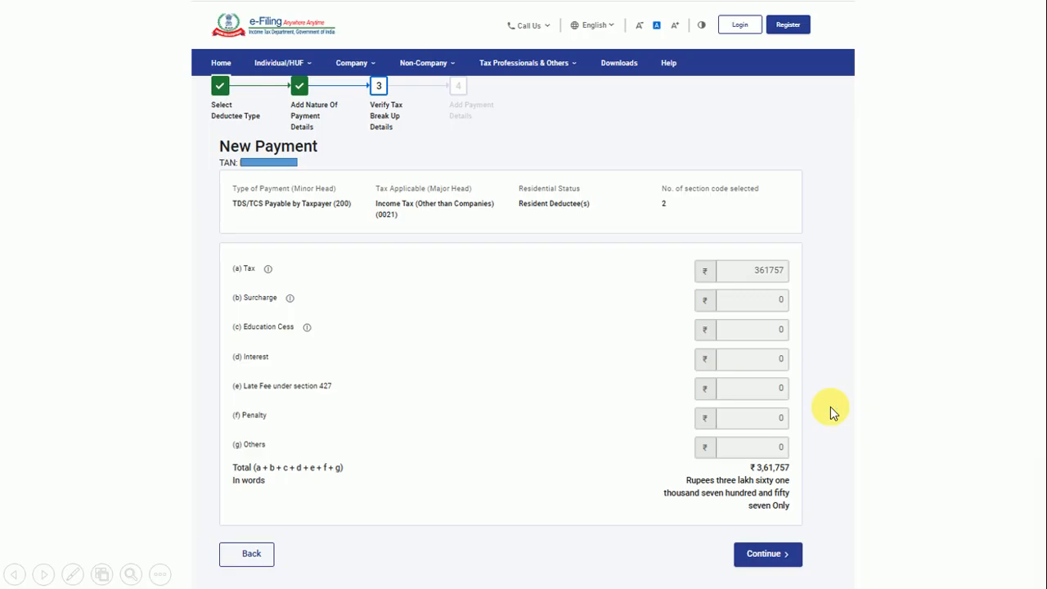
Step: Accept the tax break-up and select HDFC Bank net banking as the payment mode
{"action": "left_click", "coordinate": [607, 213]}
{"action": "left_click", "coordinate": [725, 261]}
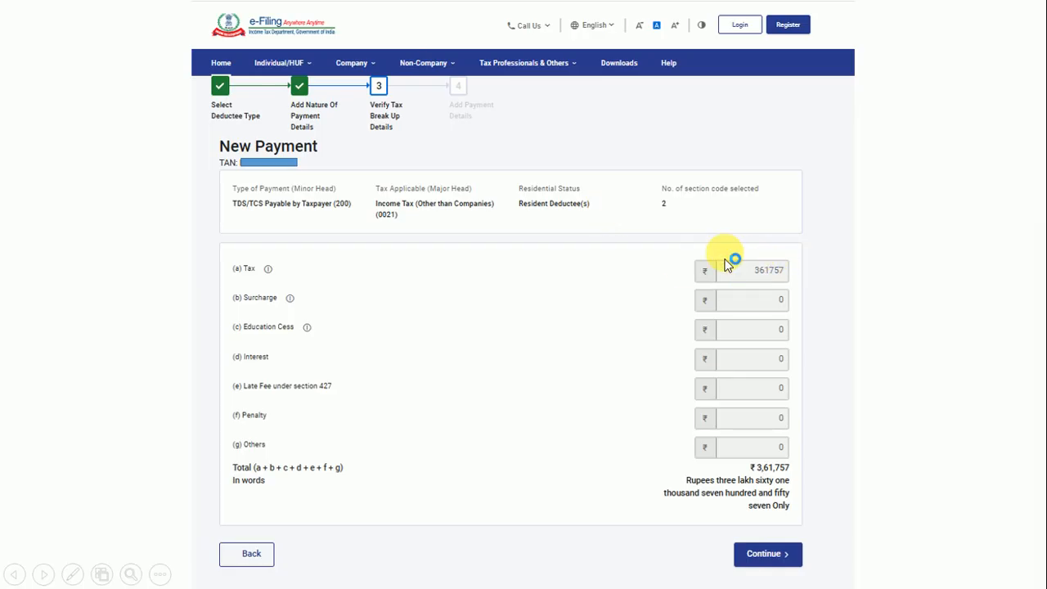
{"action": "left_click", "coordinate": [724, 299]}
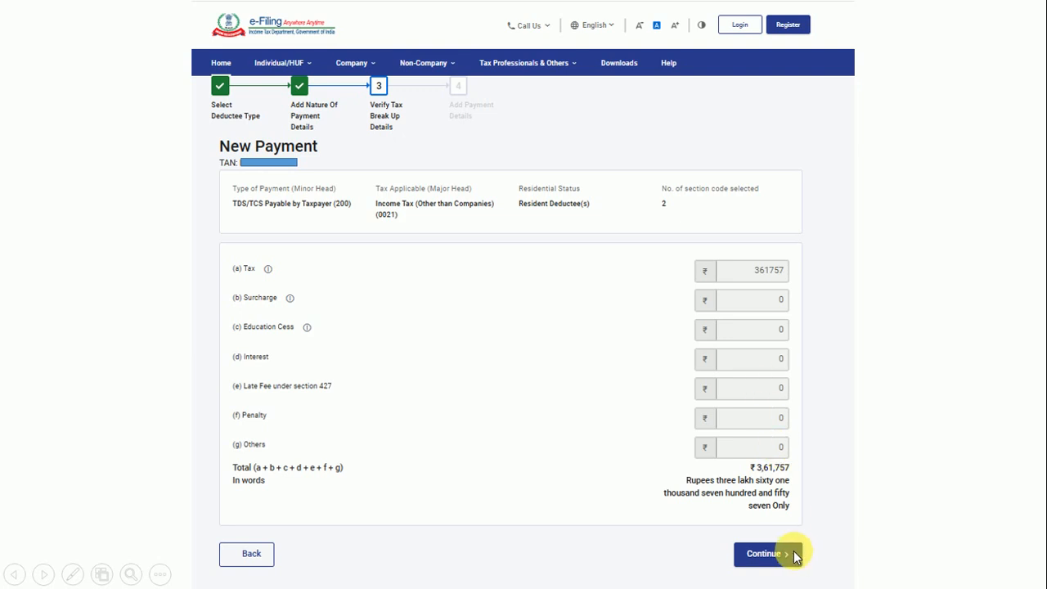
{"action": "left_click", "coordinate": [764, 554]}
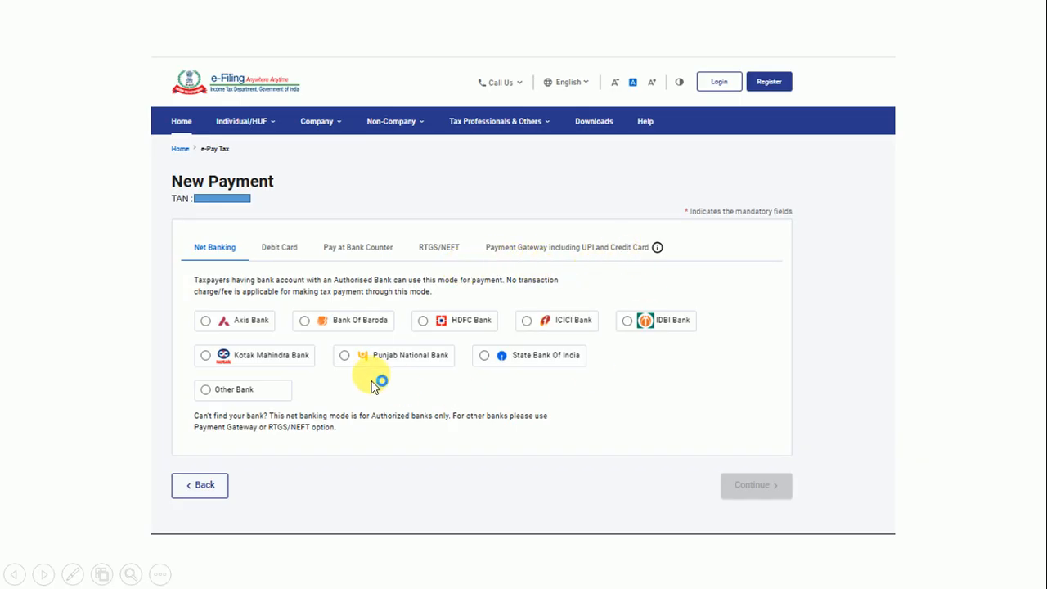
{"action": "left_click", "coordinate": [461, 331]}
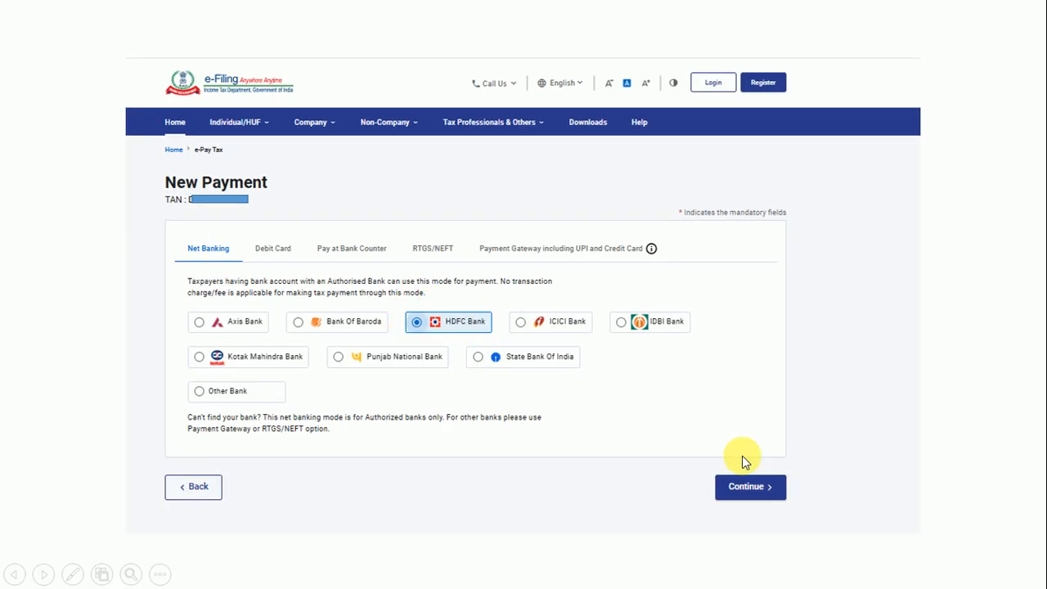
{"action": "left_click", "coordinate": [744, 489]}
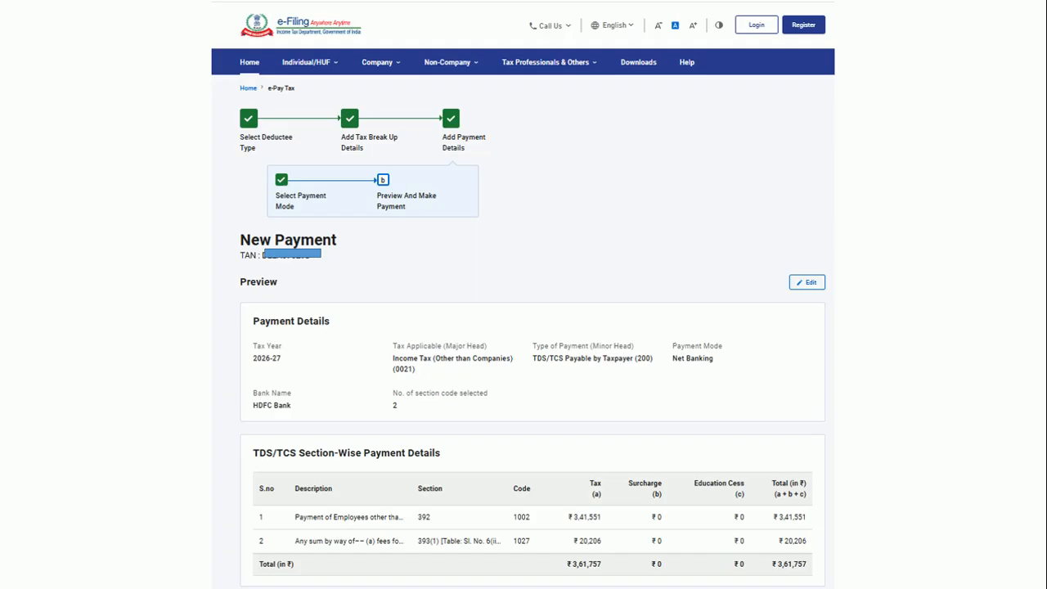
Step: Check the payment preview, choose to pay immediately and select Retail Users NetBanking on the HDFC Bank gateway
{"action": "left_click", "coordinate": [499, 372]}
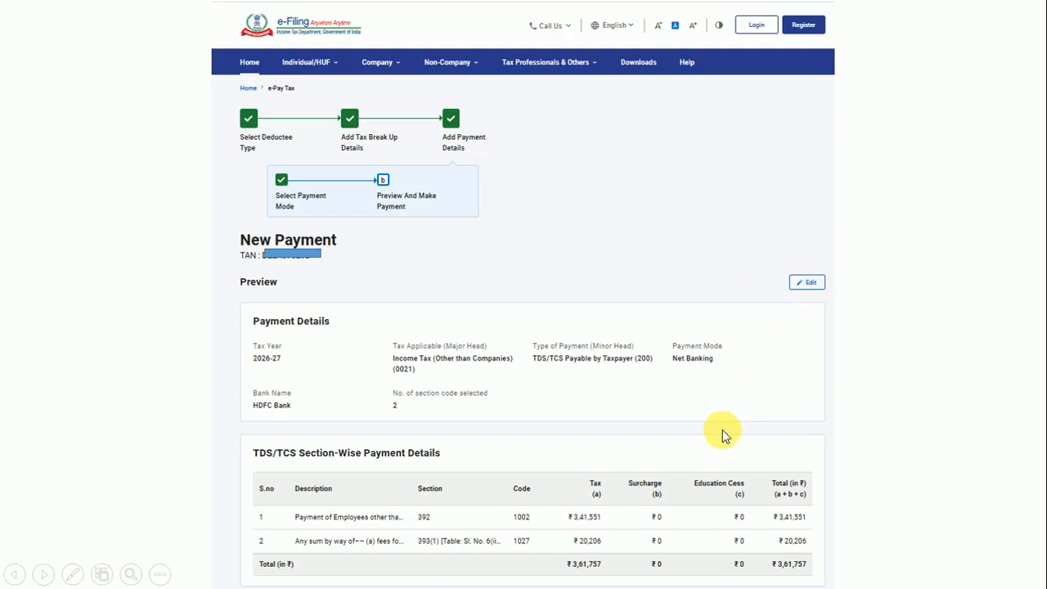
{"action": "scroll", "coordinate": [724, 433], "scroll_direction": "down", "scroll_amount": 10}
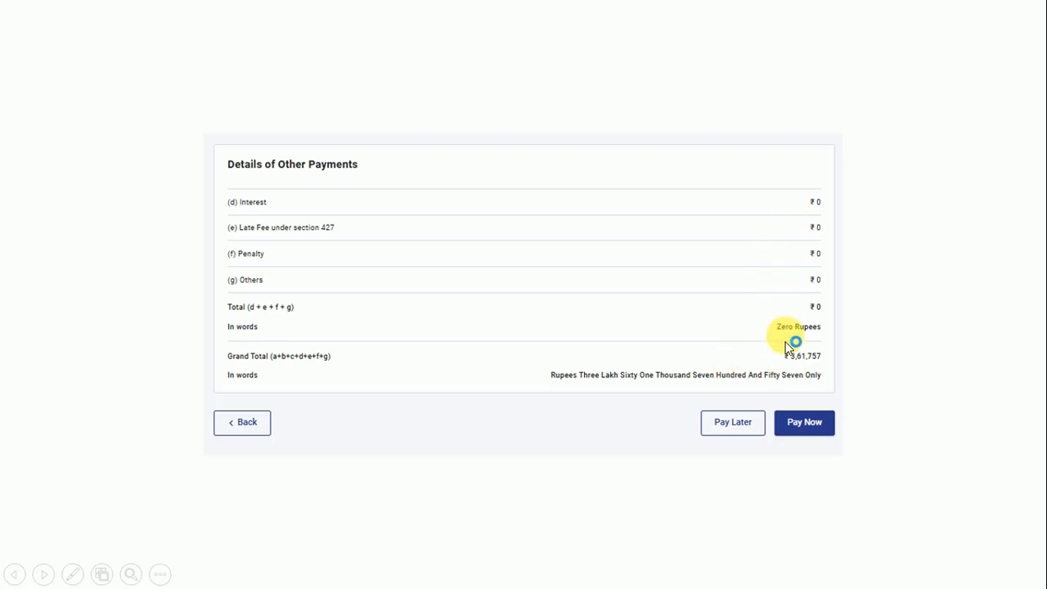
{"action": "left_click", "coordinate": [817, 374]}
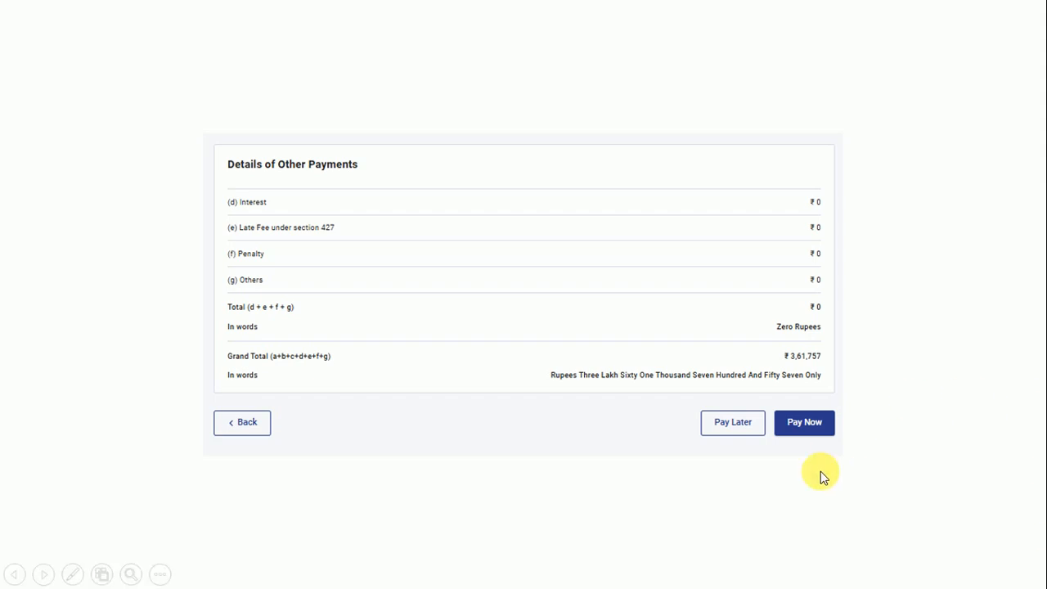
{"action": "left_click", "coordinate": [806, 422]}
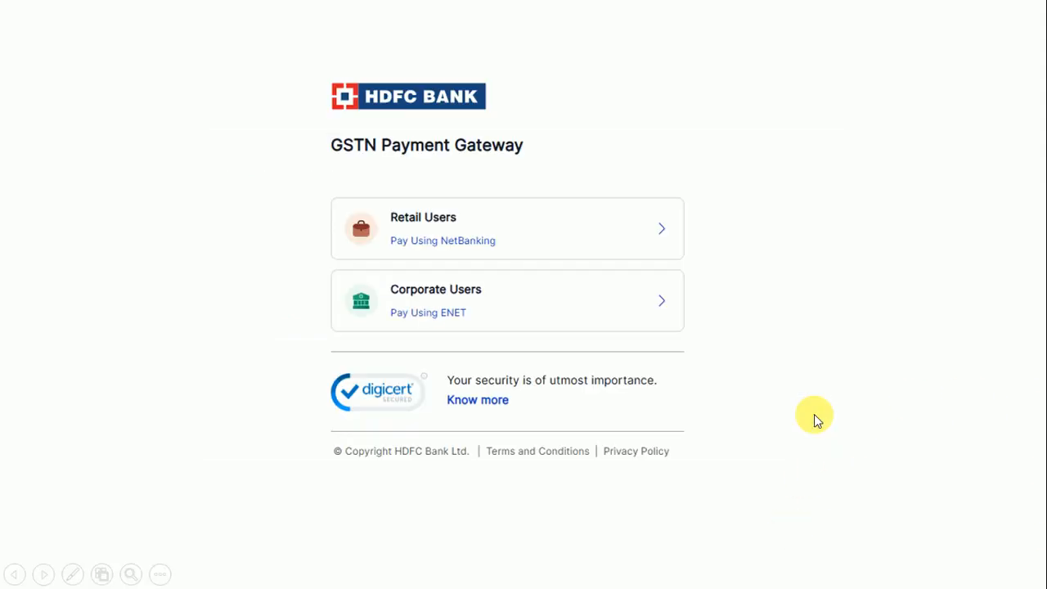
{"action": "left_click", "coordinate": [476, 190]}
{"action": "left_click", "coordinate": [629, 226]}
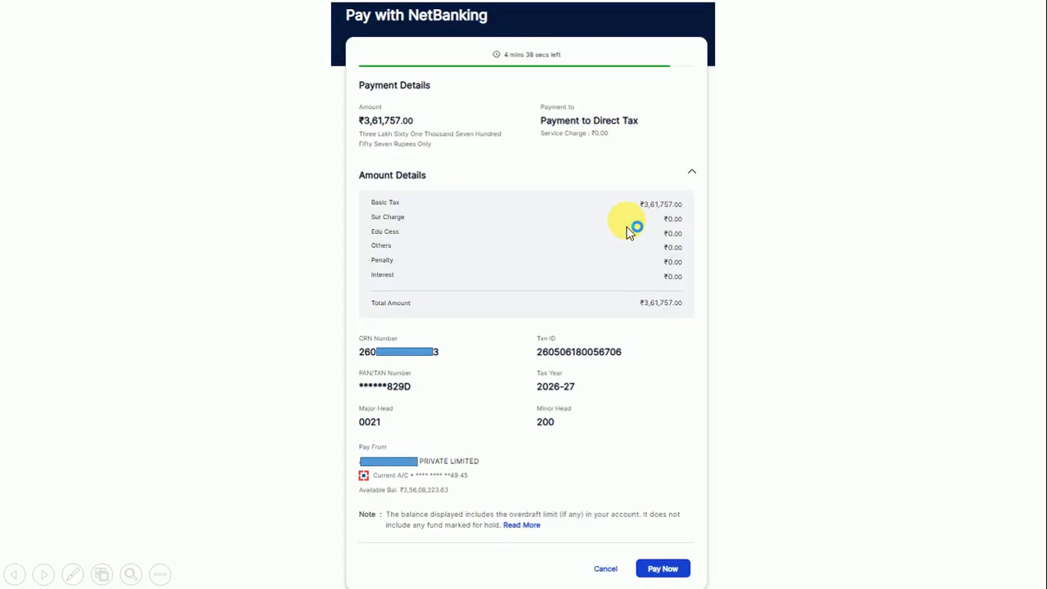
Step: Confirm the NetBanking direct tax payment and submit the one-time password sent to the registered mobile number
{"action": "left_click", "coordinate": [628, 226]}
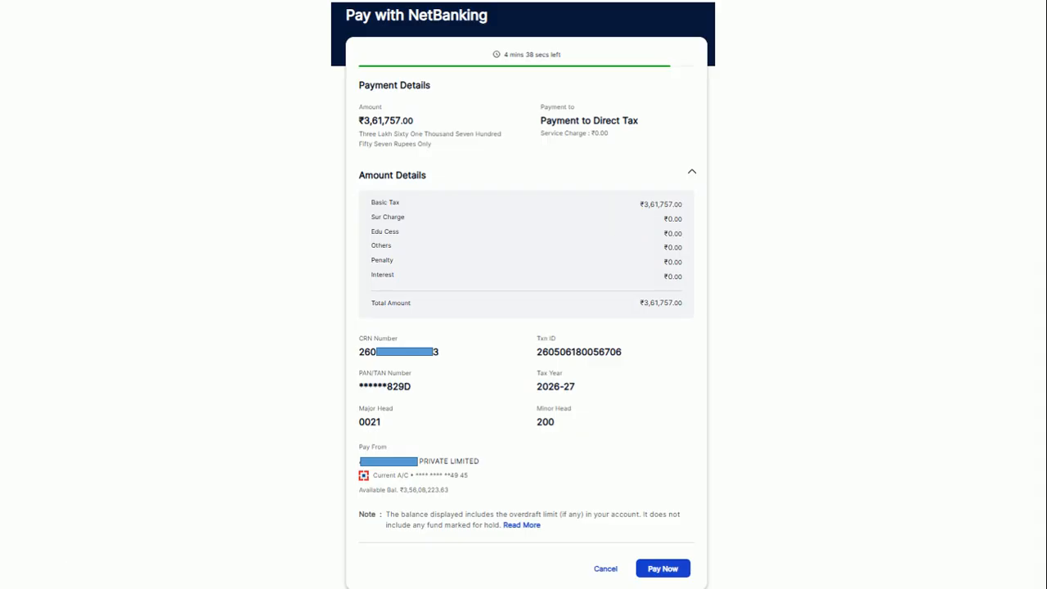
{"action": "left_click", "coordinate": [543, 212]}
{"action": "left_click", "coordinate": [664, 568]}
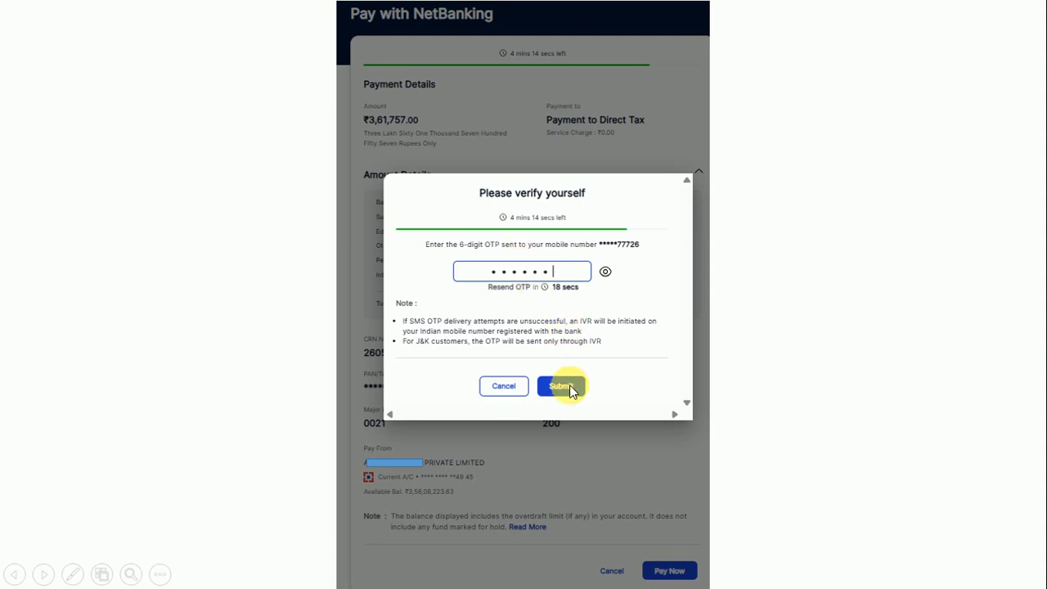
{"action": "left_click", "coordinate": [570, 390]}
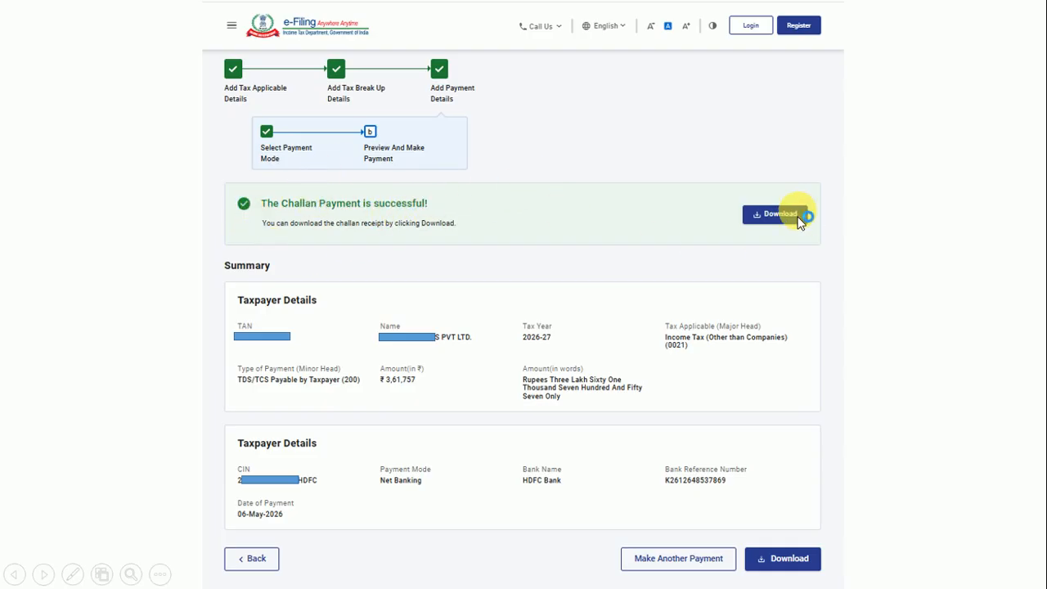
Step: Download the challan receipt for the TDS payment and view its details
{"action": "left_click", "coordinate": [793, 558]}
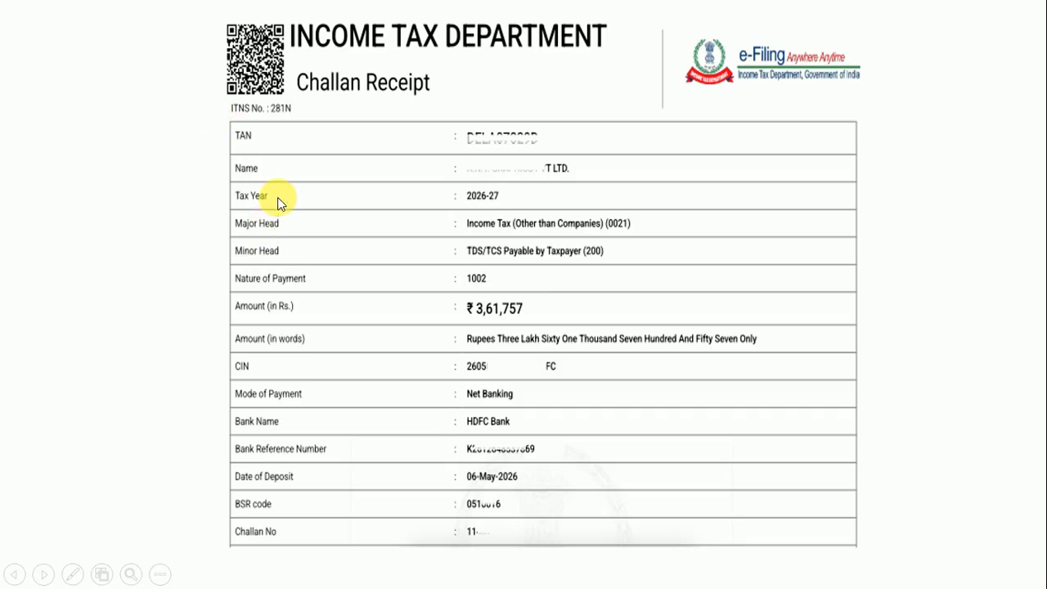
{"action": "left_click", "coordinate": [412, 331]}
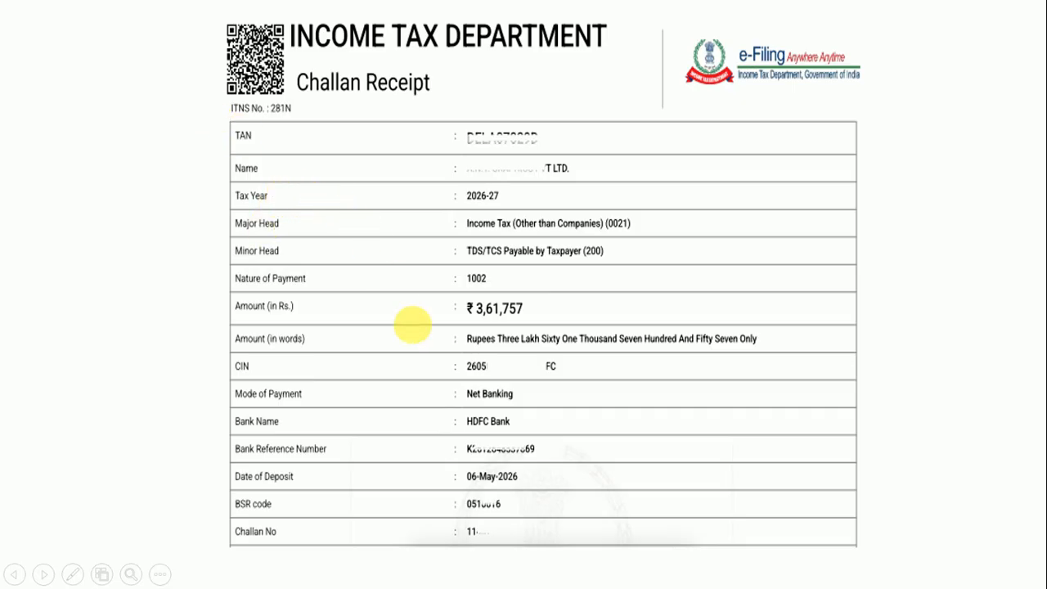